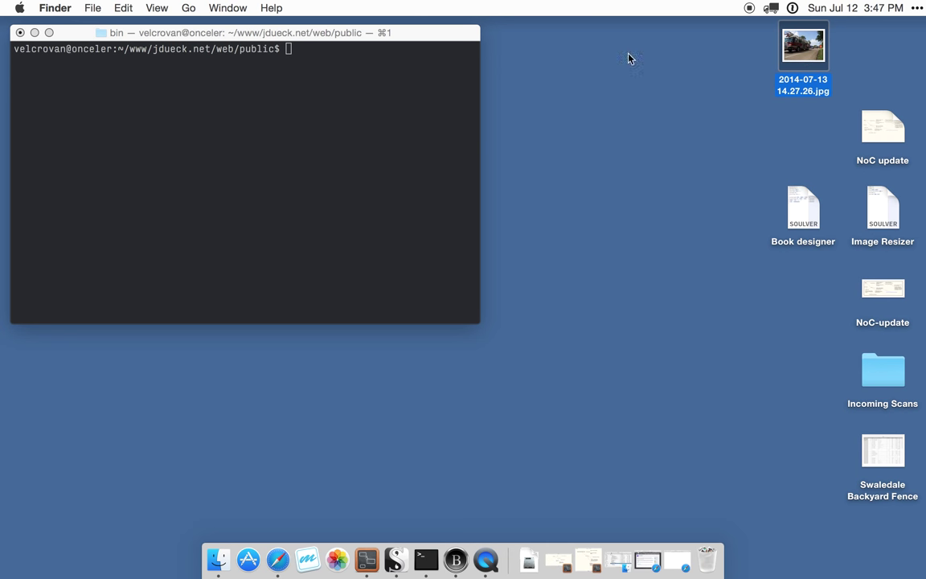
# - In Terminal, change into the img folder, list its files with sizes, and select the fire truck photo
pyautogui.click(318, 122)
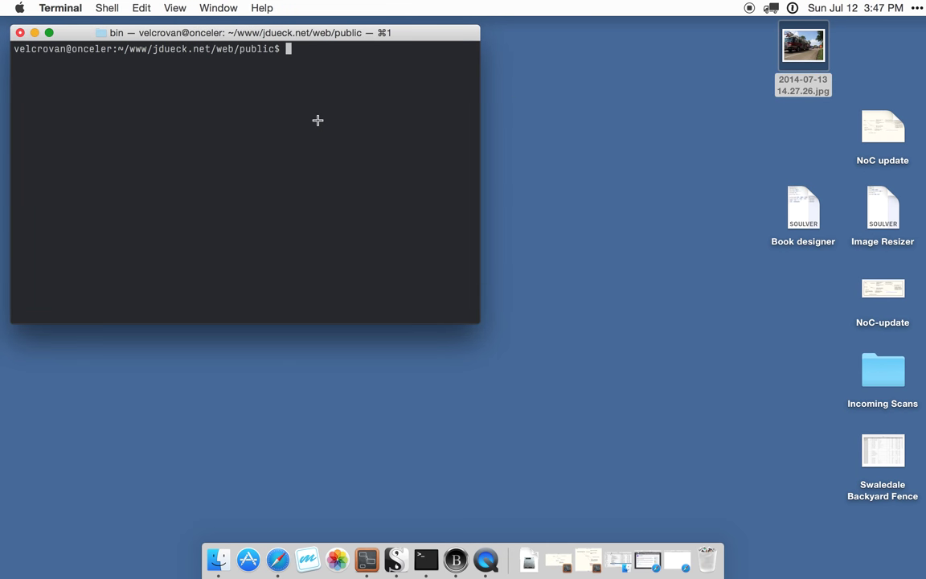
pyautogui.write('cd img')
pyautogui.press('Return')
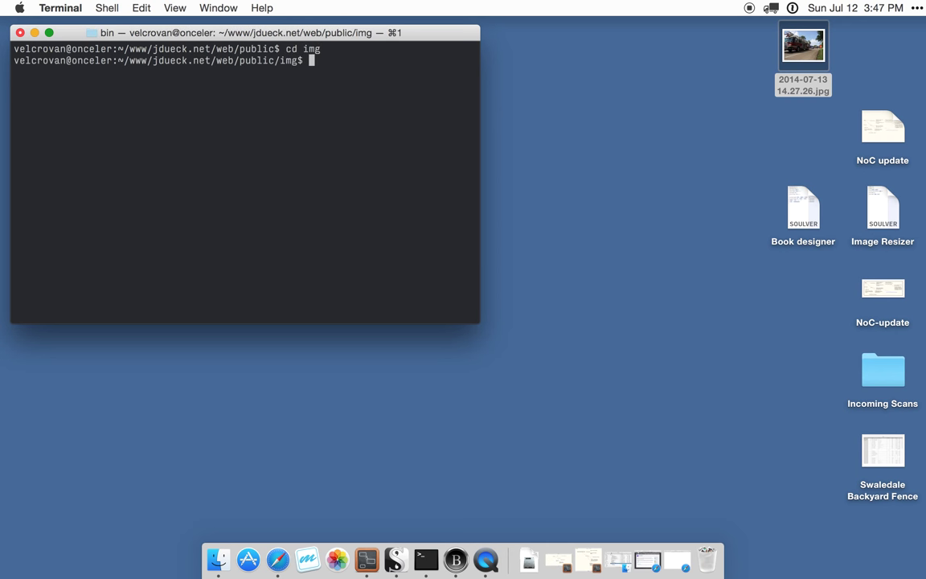
pyautogui.write('ll -h')
pyautogui.press('Return')
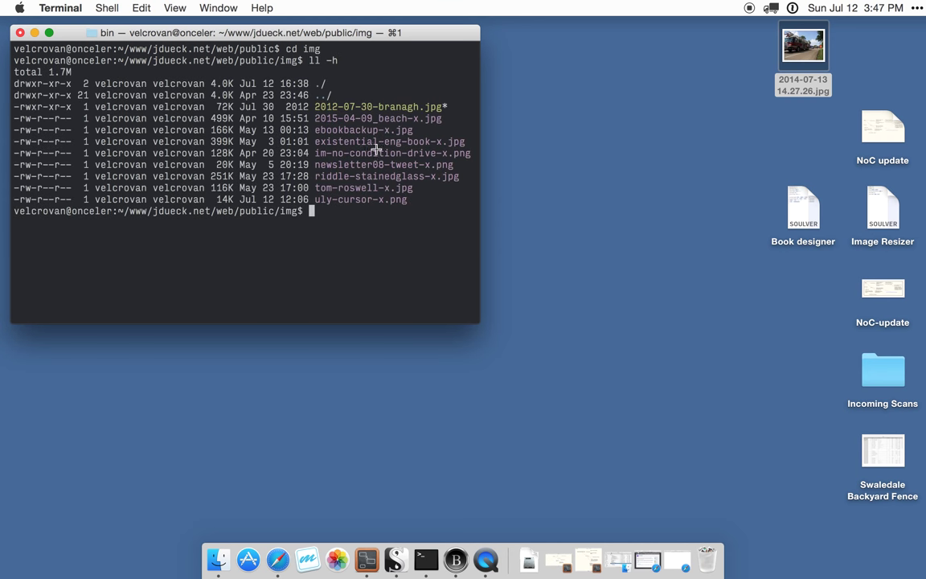
pyautogui.click(796, 60)
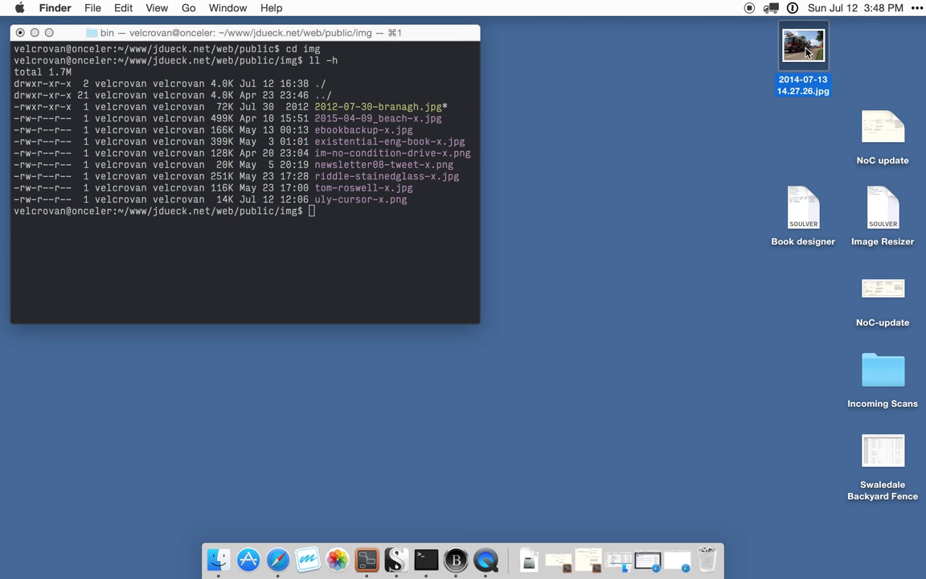
# - Run Alfred's Optimize & Publish Image action on the fire truck photo and begin naming it firetruck
pyautogui.press('alt+super+backslash')
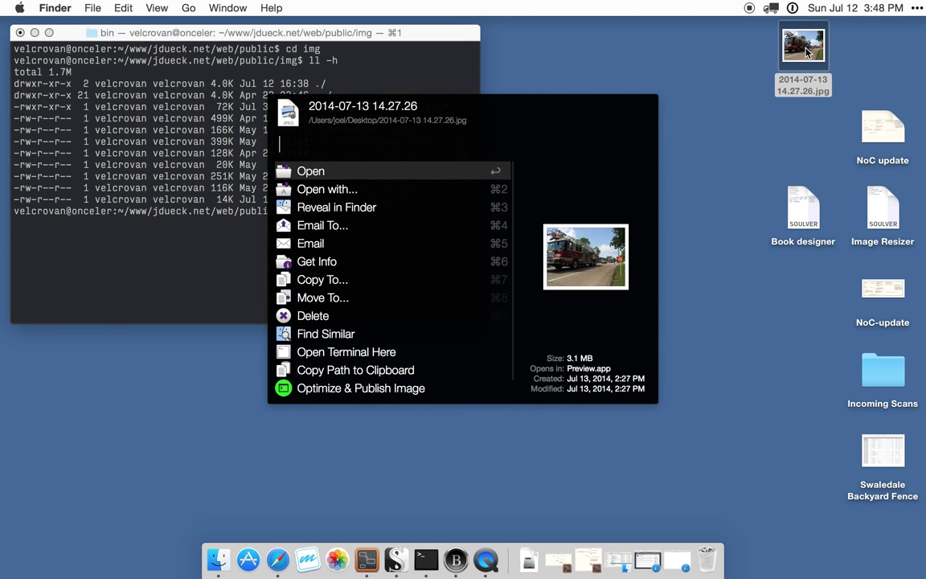
pyautogui.write('opt')
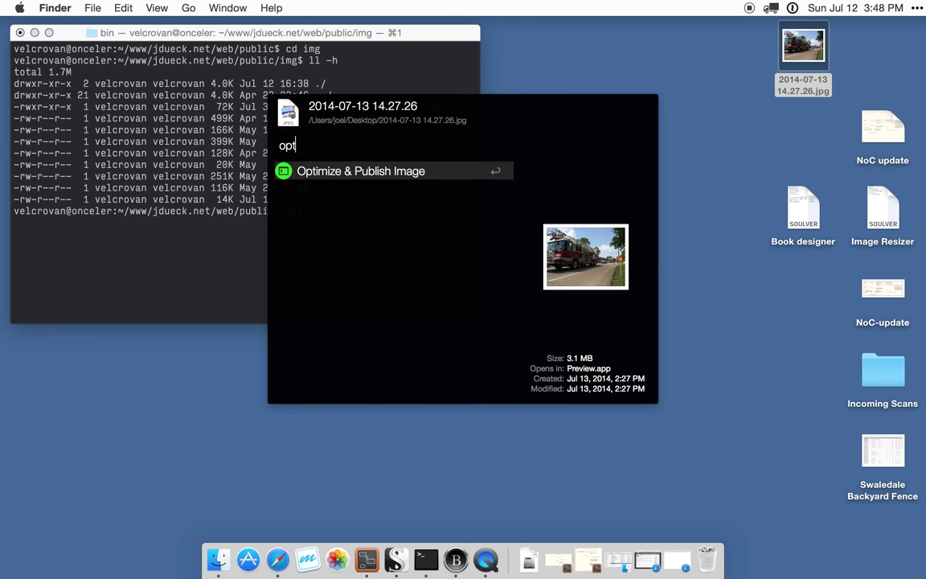
pyautogui.press('Return')
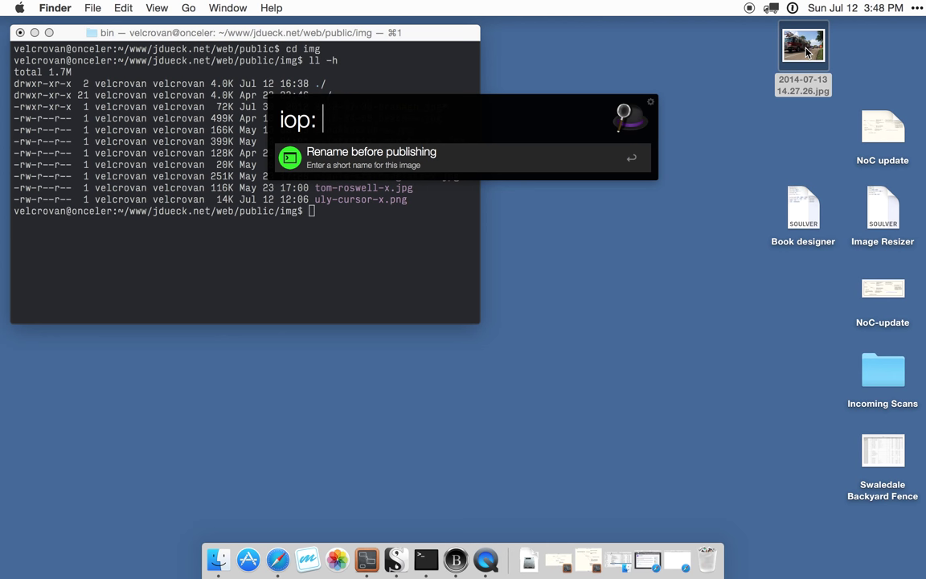
pyautogui.write('firetruk')
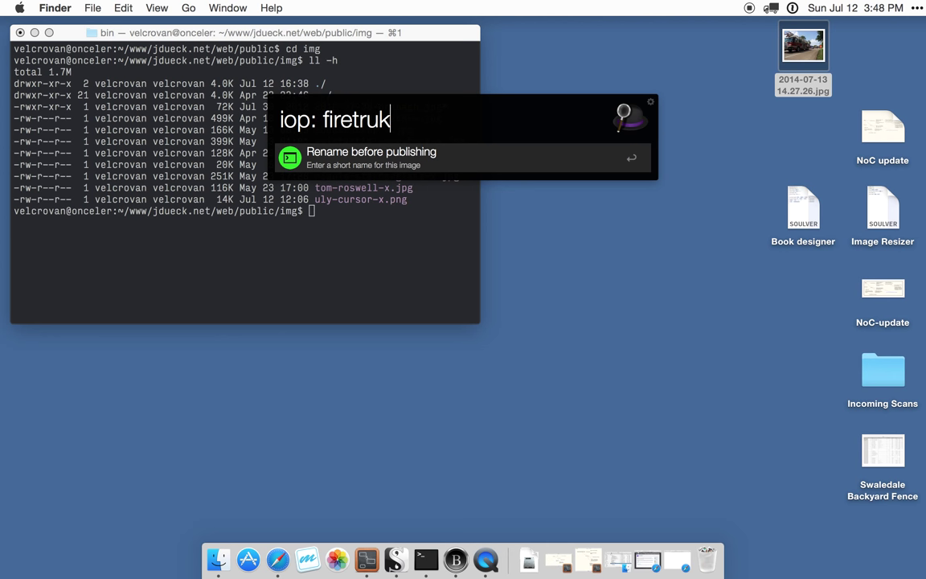
pyautogui.press('BackSpace')
# - Finish the name as firetruck and publish the photo
pyautogui.write('ck')
pyautogui.press('Return')
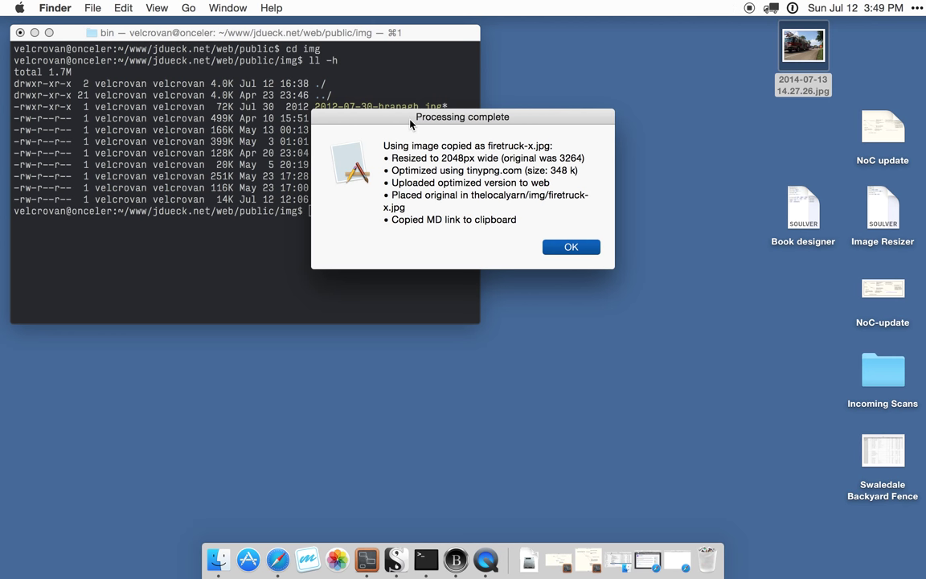
# - Move the Processing complete report up and right, off the Terminal listing
pyautogui.moveTo(410, 122); pyautogui.dragTo(596, 88)
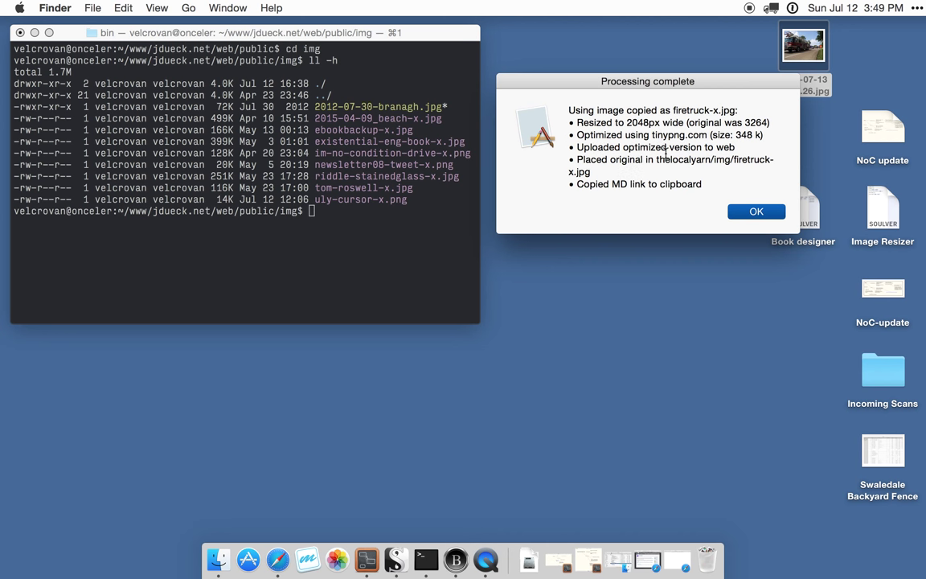
# - List the img folder again with ll -h to confirm firetruck-x.jpg (346K) is there
pyautogui.click(346, 98)
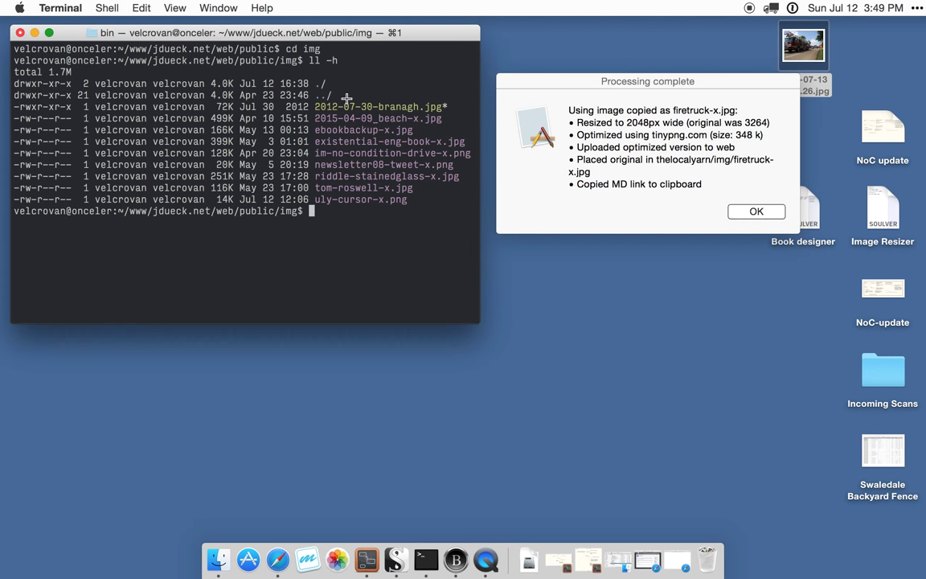
pyautogui.write('ll -h')
pyautogui.press('Return')
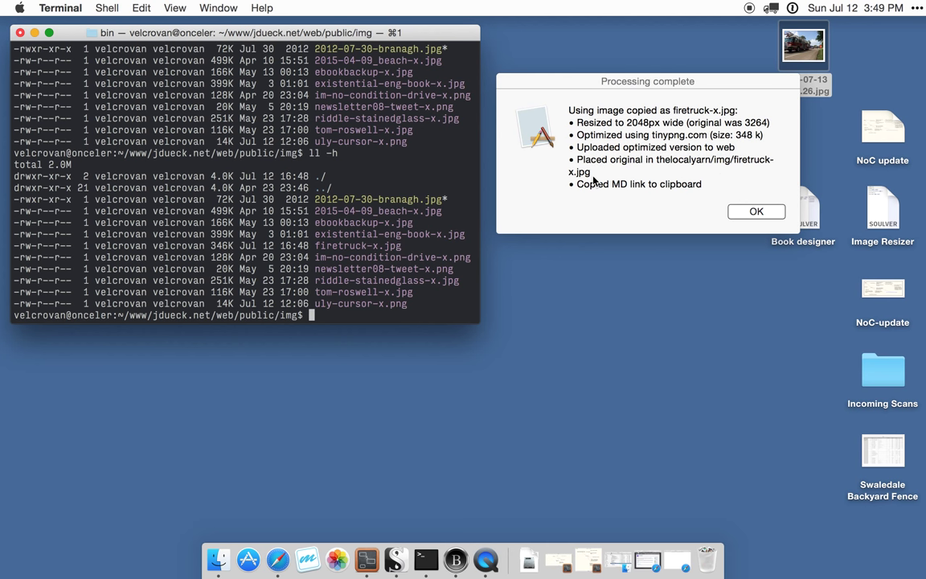
pyautogui.click(627, 567)
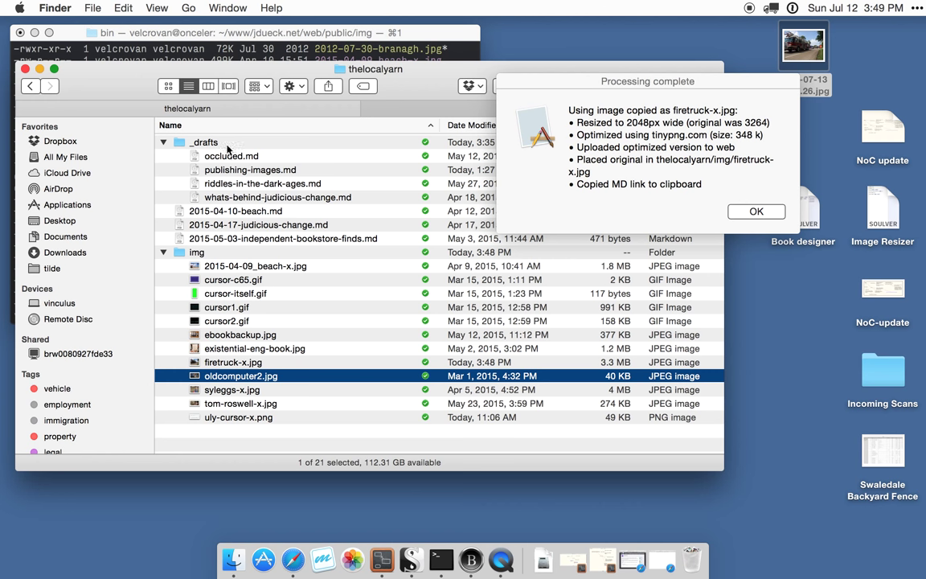
pyautogui.click(226, 366)
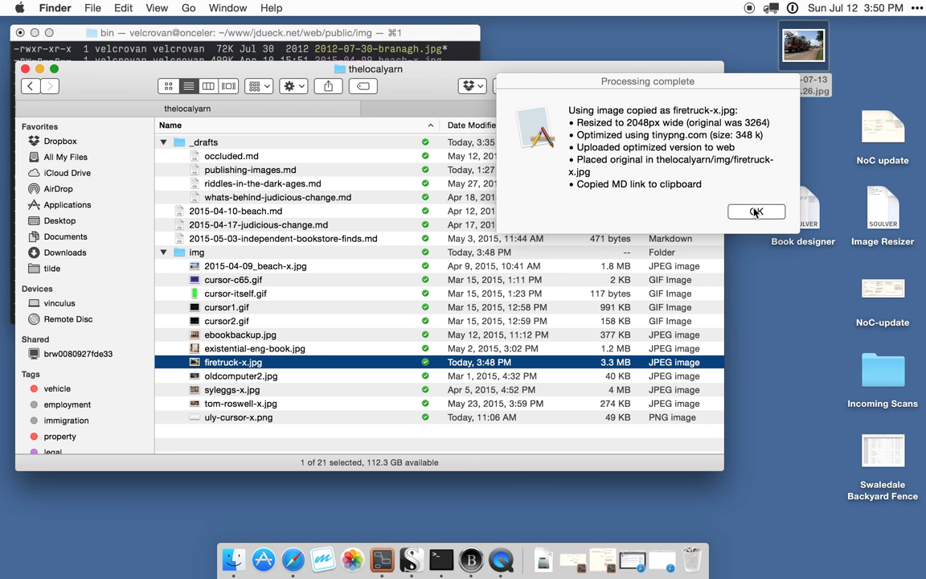
pyautogui.click(41, 69)
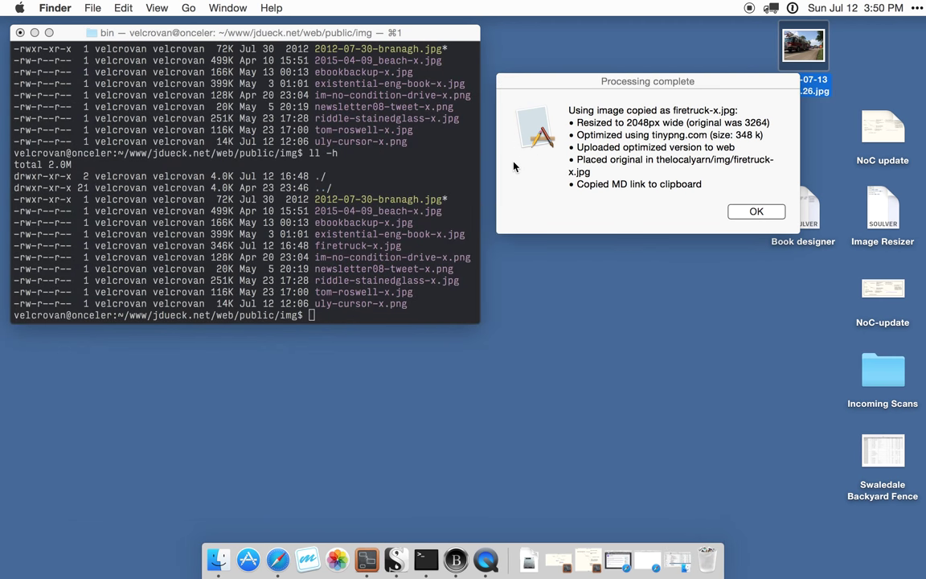
# - In Alfred, enter mr:nd My Fire Truck to prepare a new site draft
pyautogui.hotkey('alt', 'space')
pyautogui.write('mr:')
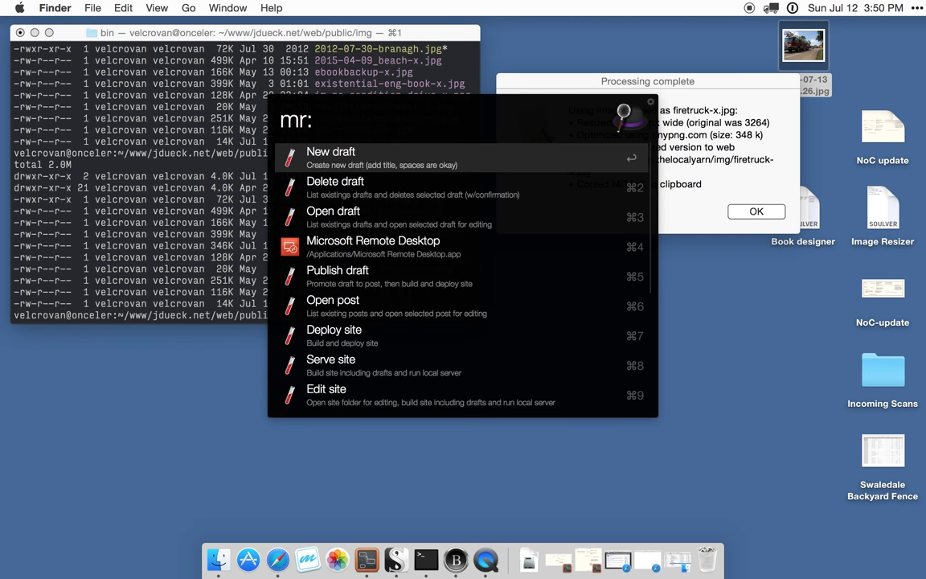
pyautogui.write('n')
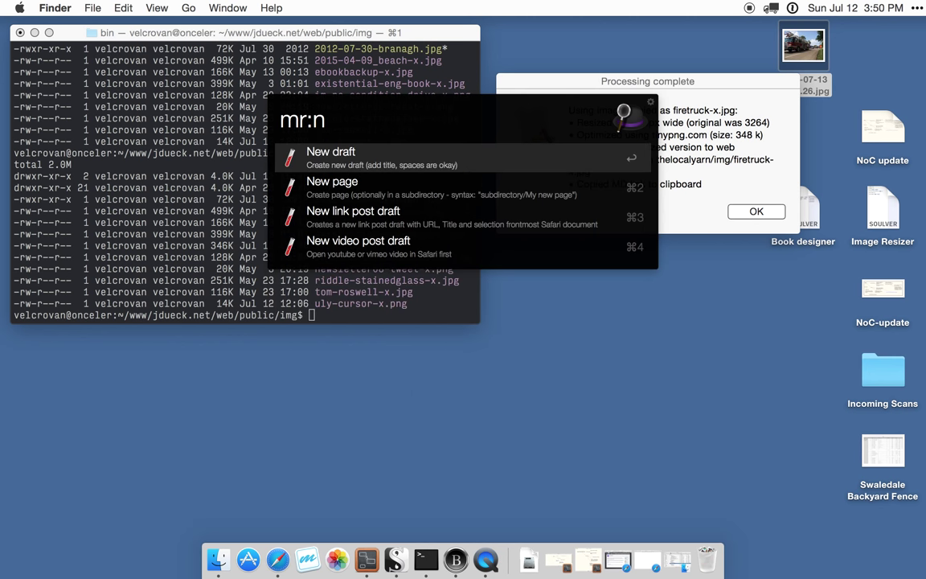
pyautogui.write('d My')
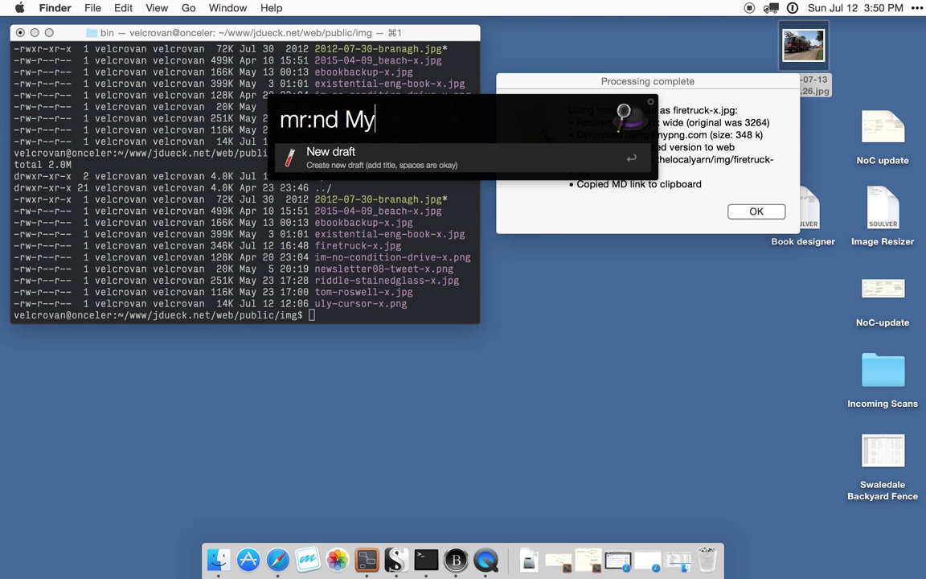
pyautogui.write(' Fire Truck')
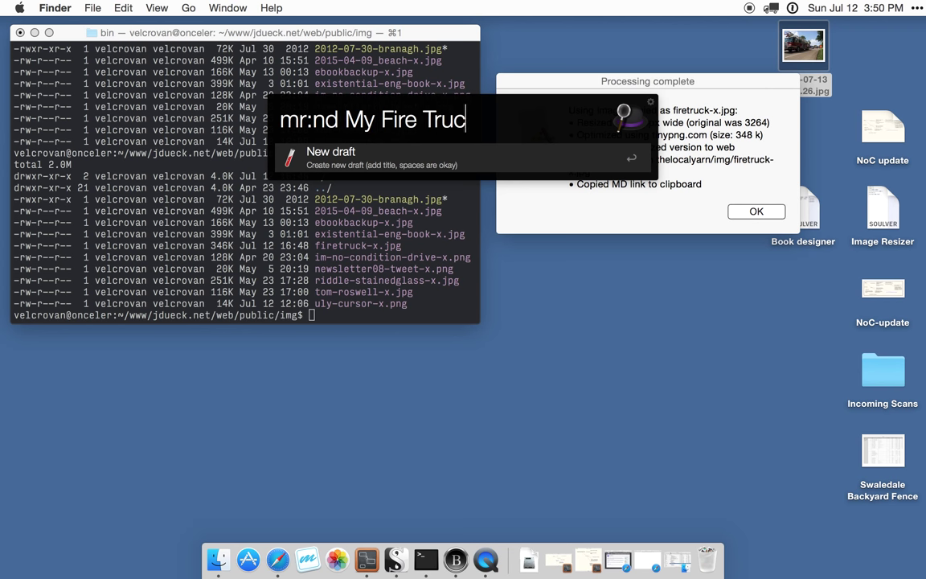
# - Create the My Fire Truck draft and paste the firetruck-x.jpg Markdown image link below the front matter
pyautogui.press('Return')
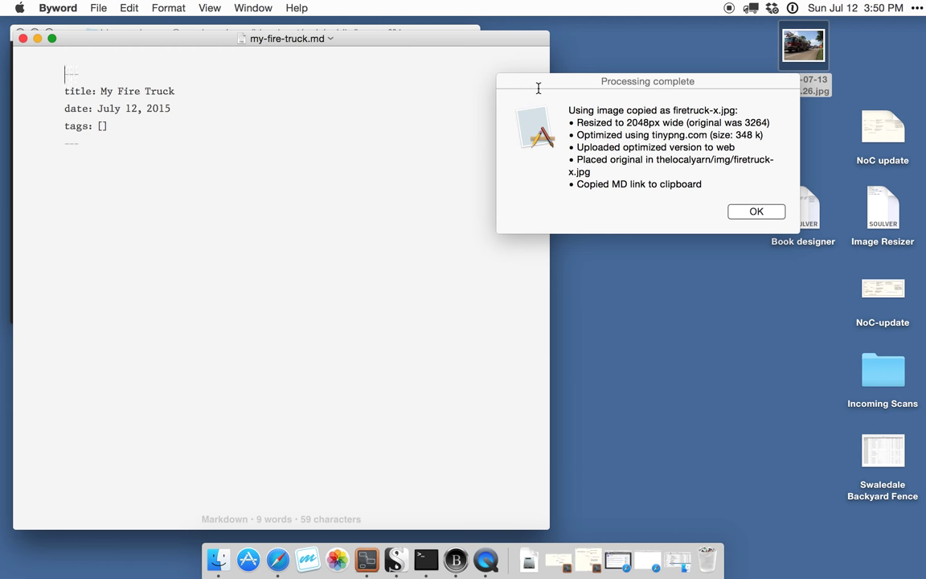
pyautogui.press('Down')
pyautogui.press('Down')
pyautogui.press('Down')
pyautogui.press('Return')
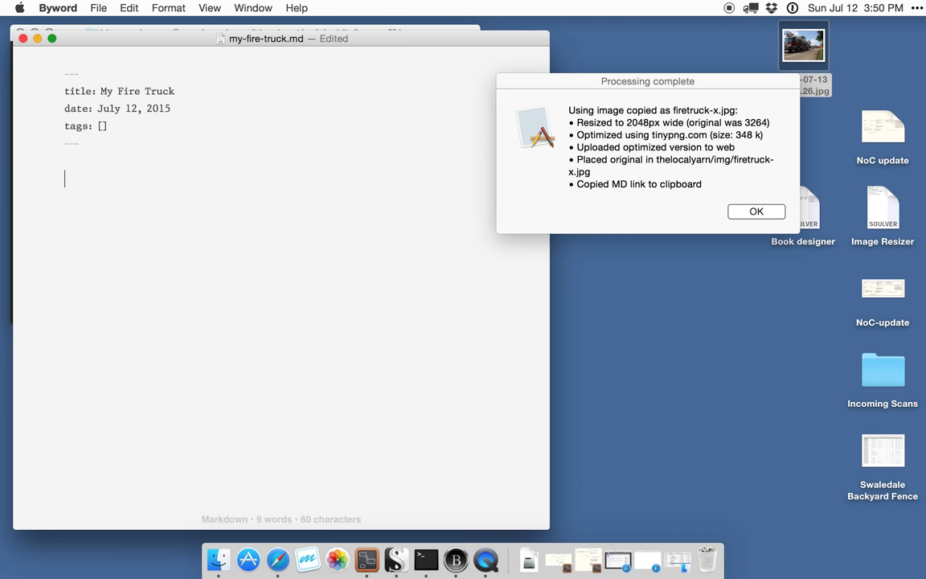
pyautogui.write('![](img/firetruck-x.jpg)')
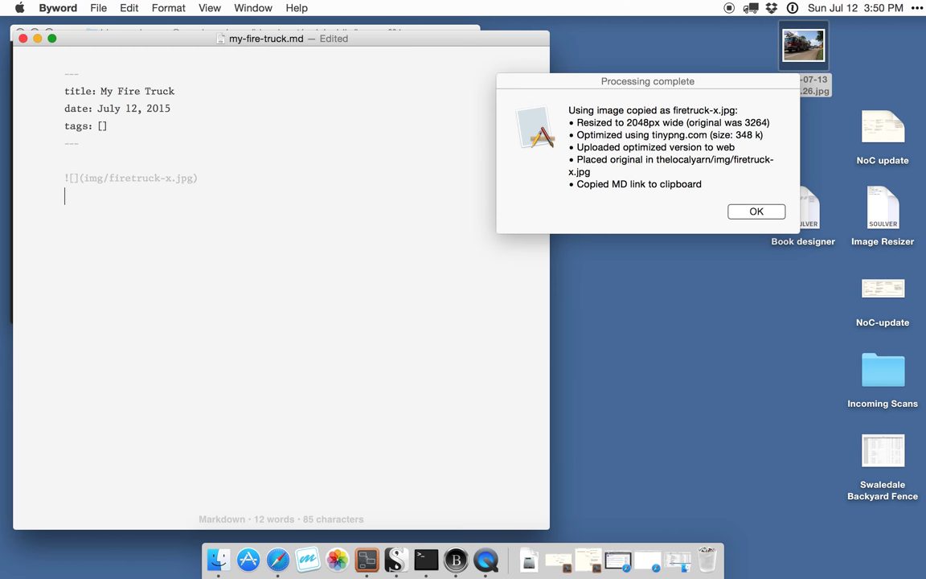
pyautogui.press('Up')
pyautogui.press('Right')
pyautogui.press('Right')
pyautogui.press('Right')
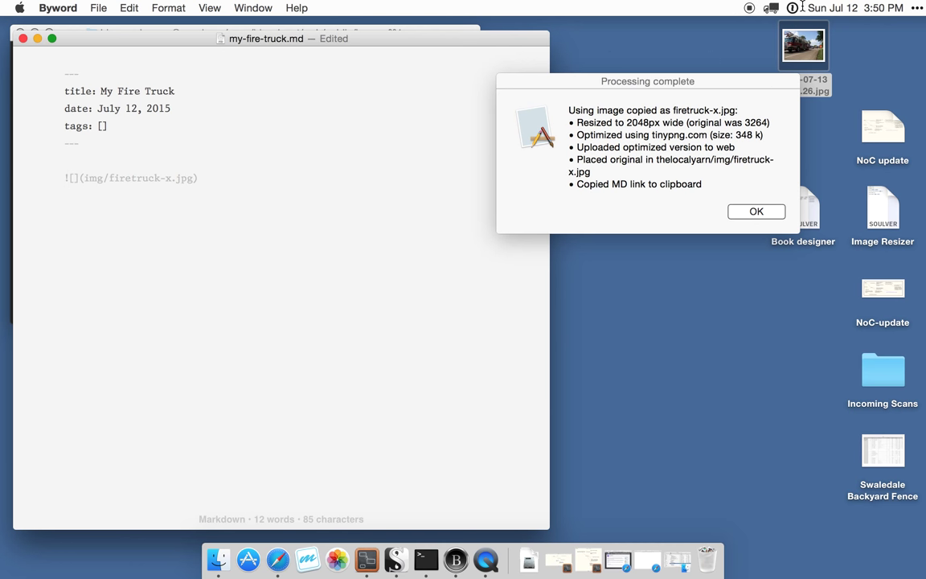
# - Dismiss the Processing complete report and add a '# My Fire Truck' heading above the image link
pyautogui.click(751, 212)
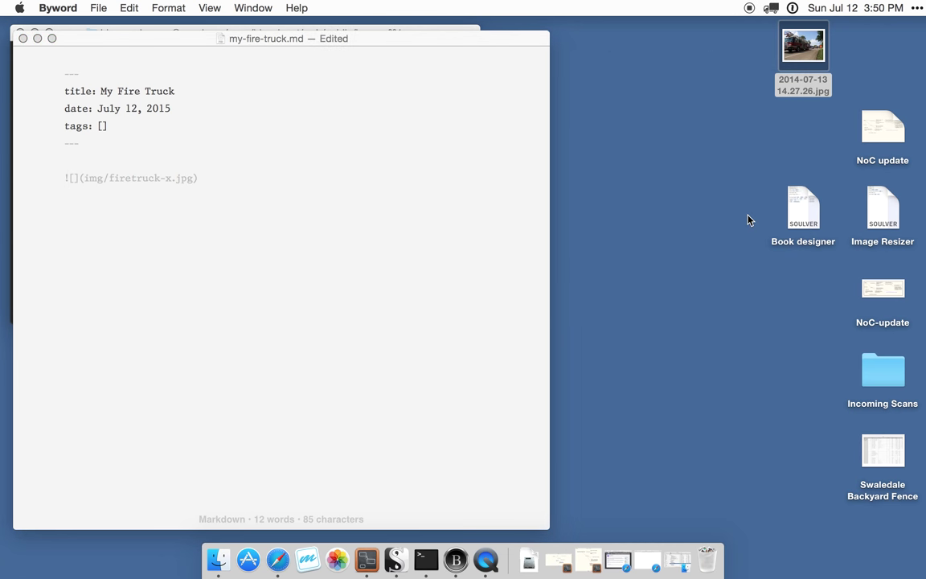
pyautogui.click(160, 157)
pyautogui.press('Return')
pyautogui.press('Up')
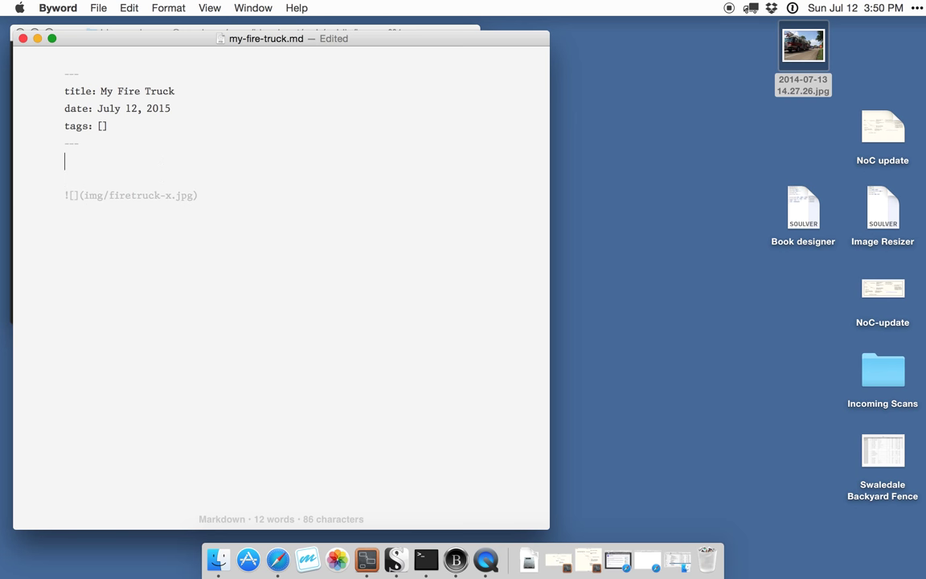
pyautogui.press('Return')
pyautogui.write('# My')
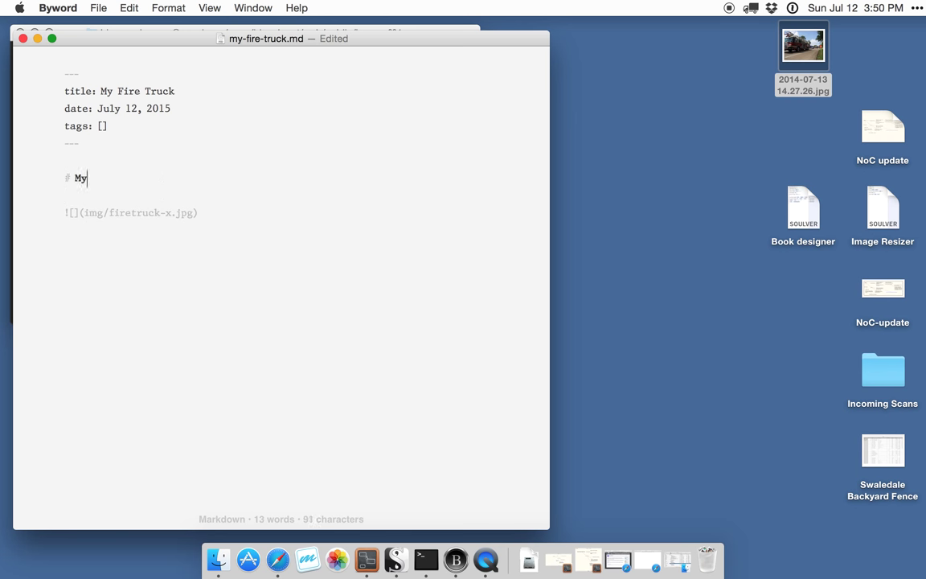
pyautogui.write(' Fire Truck')
# - Add 'There it is!' below the image, save the draft, and open it in Marked 2
pyautogui.press('Down')
pyautogui.press('Down')
pyautogui.press('Down')
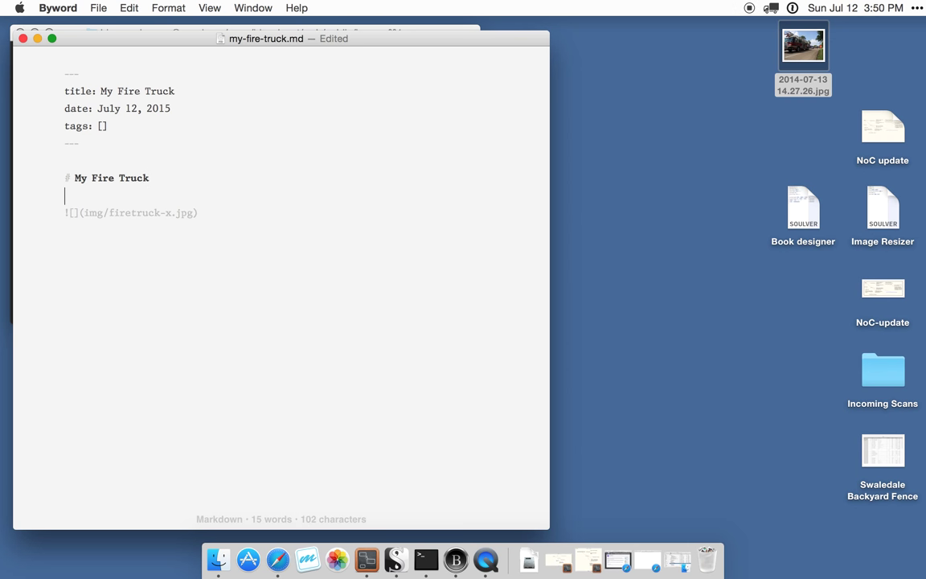
pyautogui.write('There it is!')
pyautogui.press('super+s')
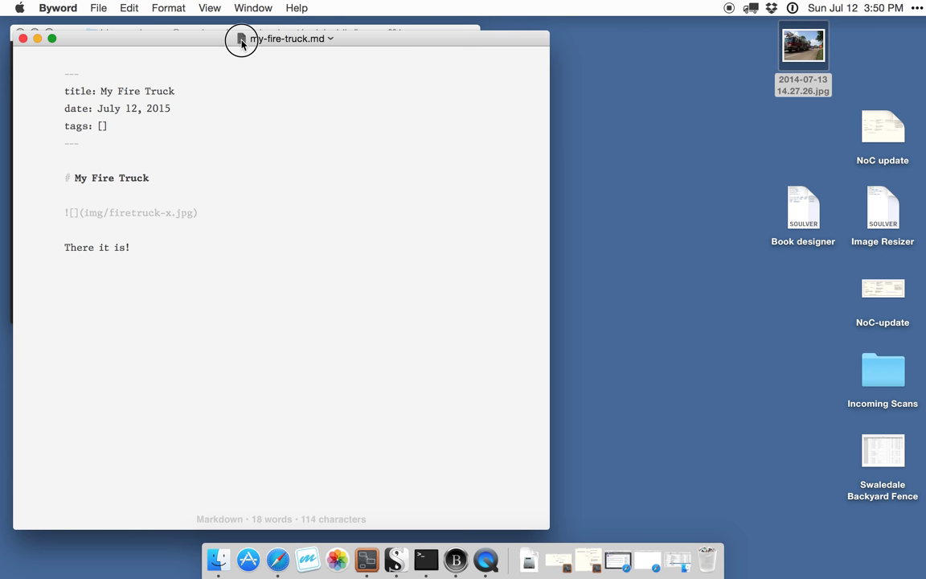
pyautogui.moveTo(241, 40); pyautogui.dragTo(318, 557)
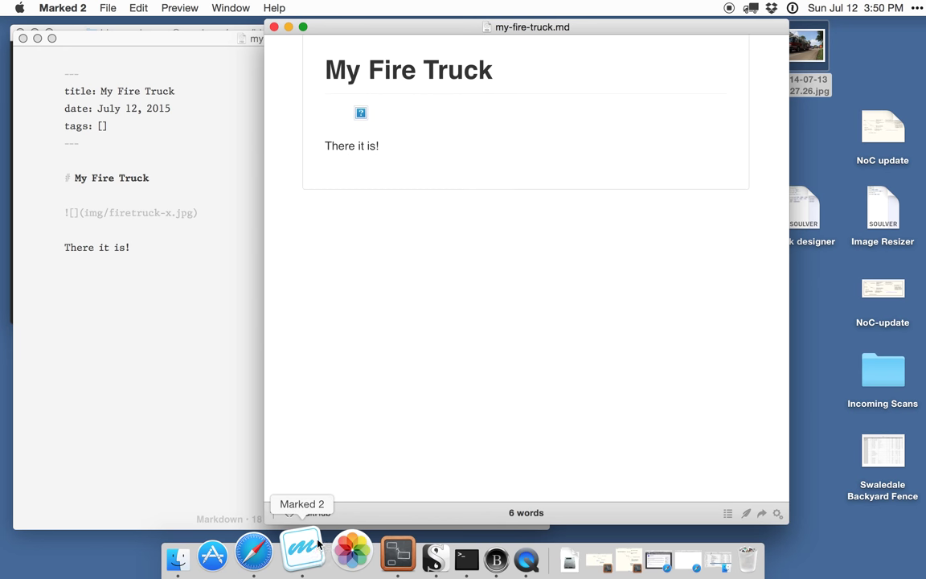
# - Change the image path to ../img/firetruck-x.jpg and view the photo in Marked 2's preview
pyautogui.moveTo(363, 110)
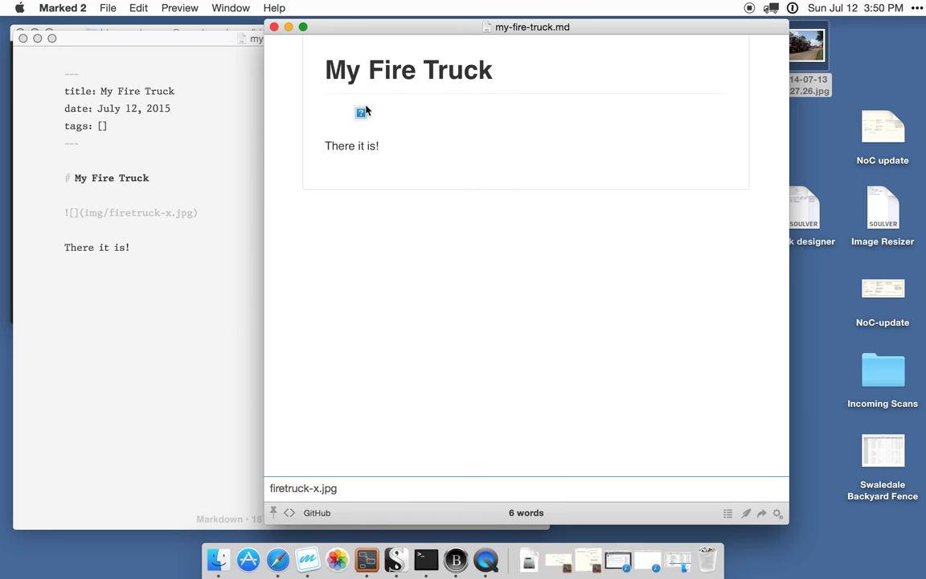
pyautogui.click(66, 212)
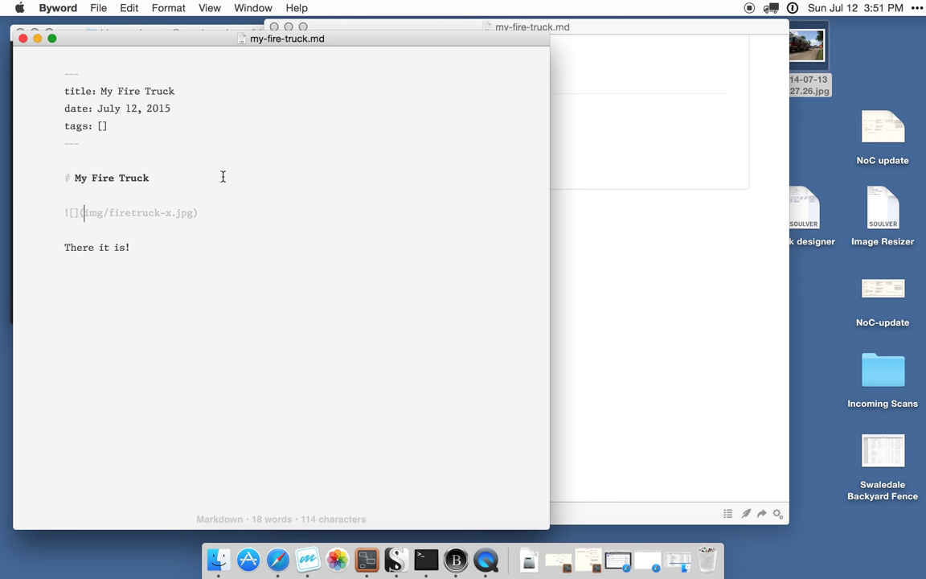
pyautogui.write('../')
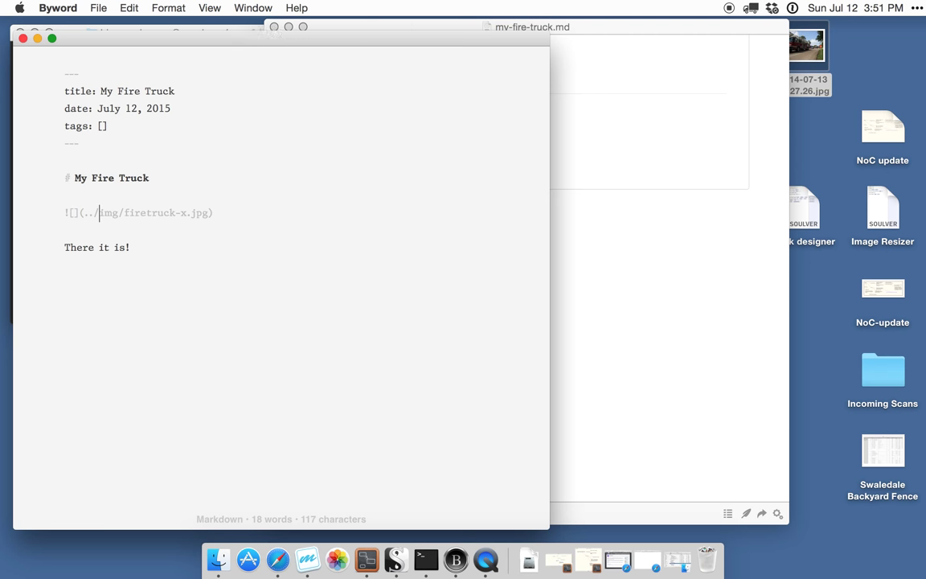
pyautogui.click(652, 57)
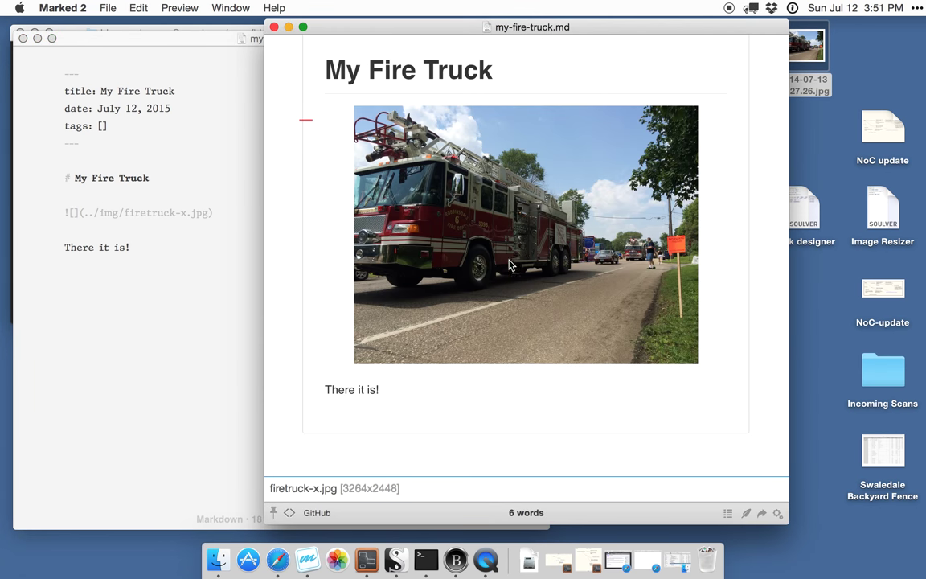
# - In Safari, load thelocalyarn.com/img/firetruck-x.jpg and zoom the fire truck photo in and out
pyautogui.click(649, 564)
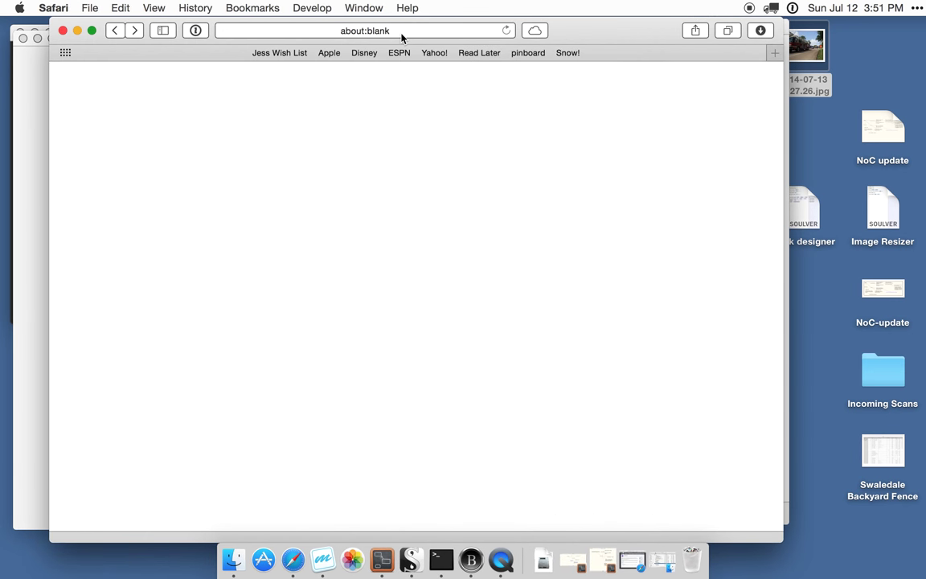
pyautogui.click(401, 32)
pyautogui.write('theloc')
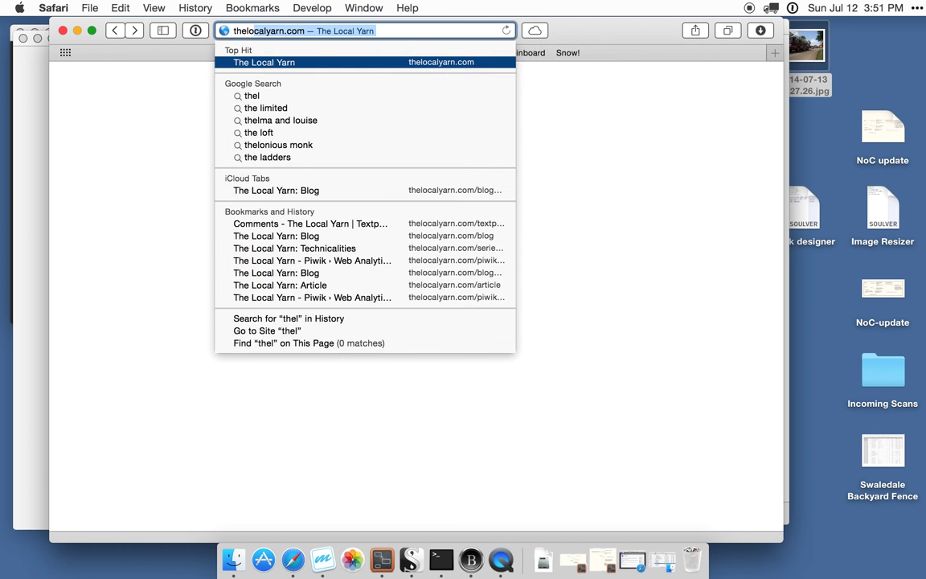
pyautogui.write('alyarn.com/')
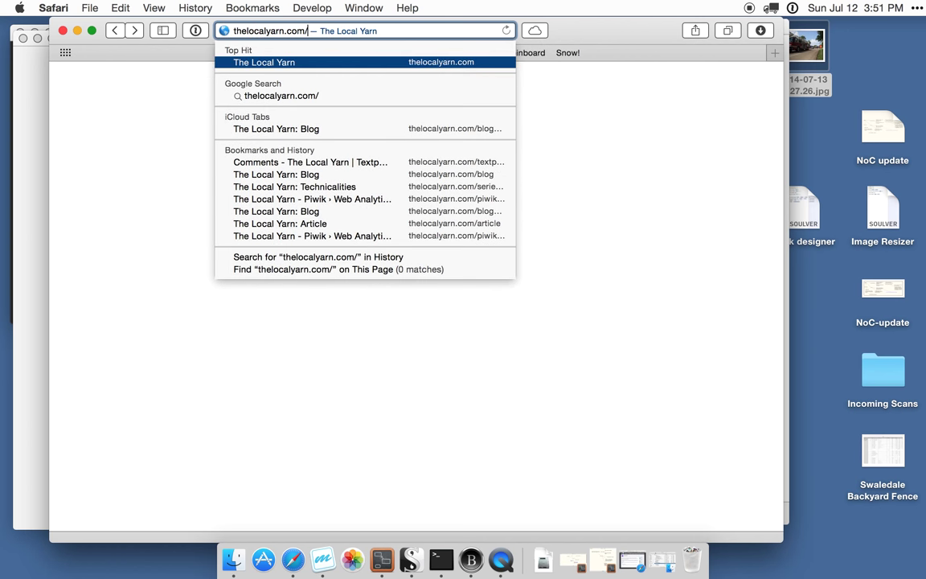
pyautogui.write('img/')
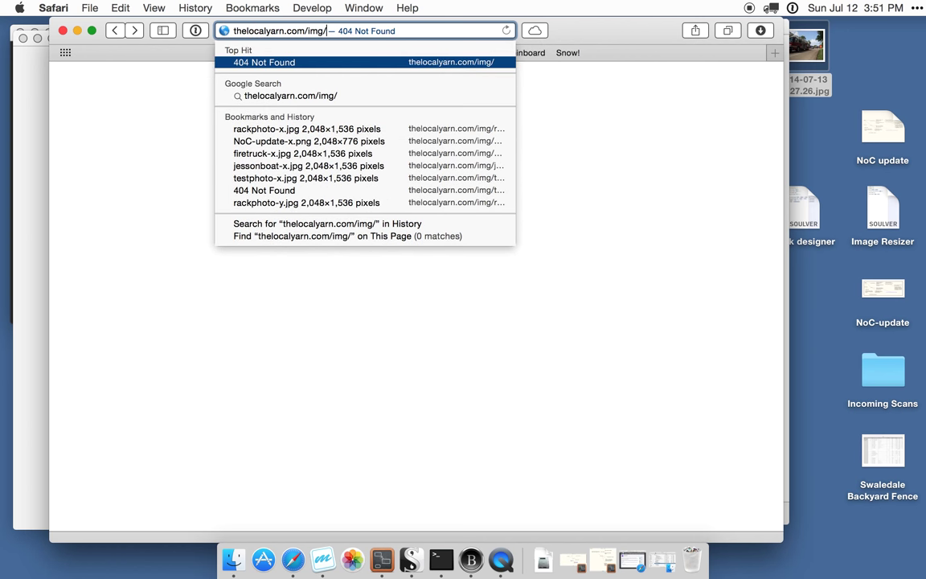
pyautogui.write('fire')
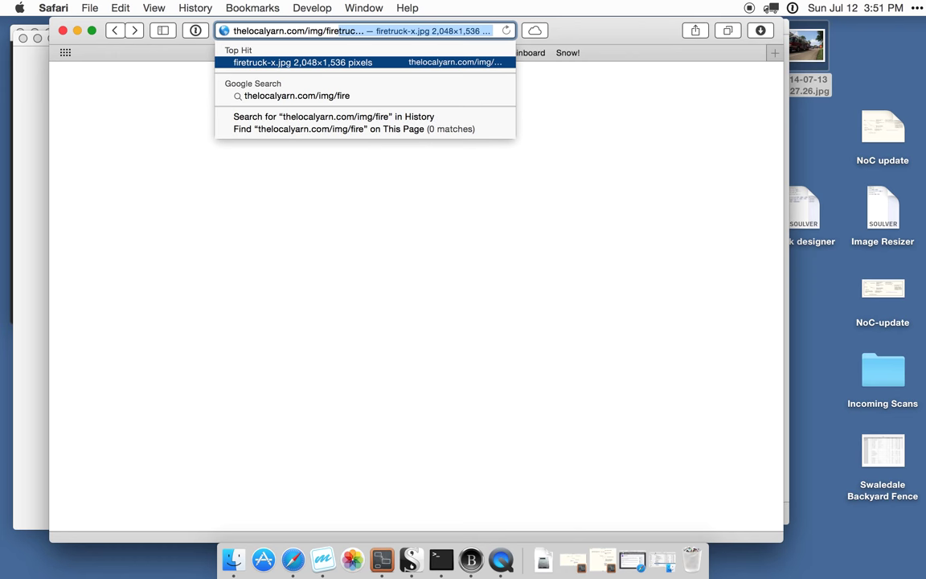
pyautogui.press('Return')
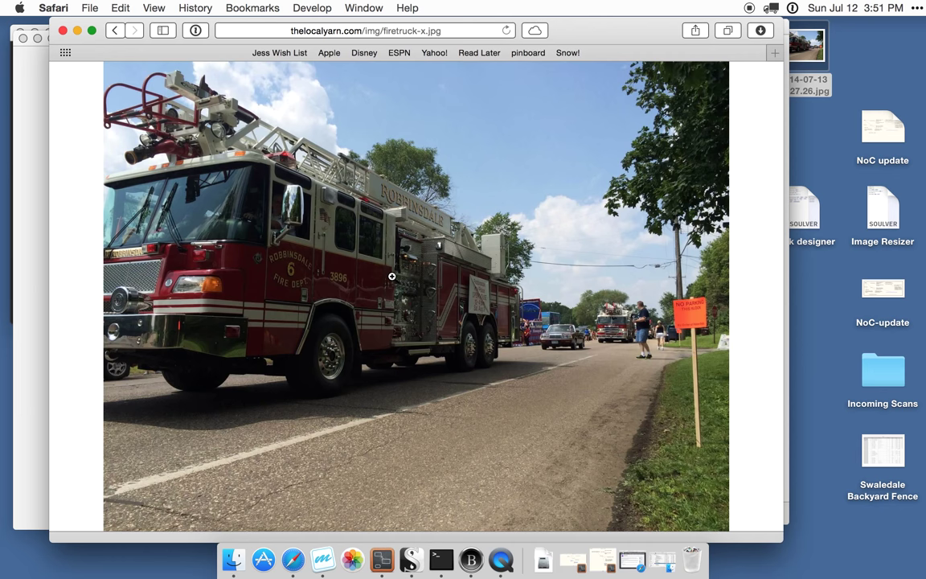
pyautogui.click(389, 281)
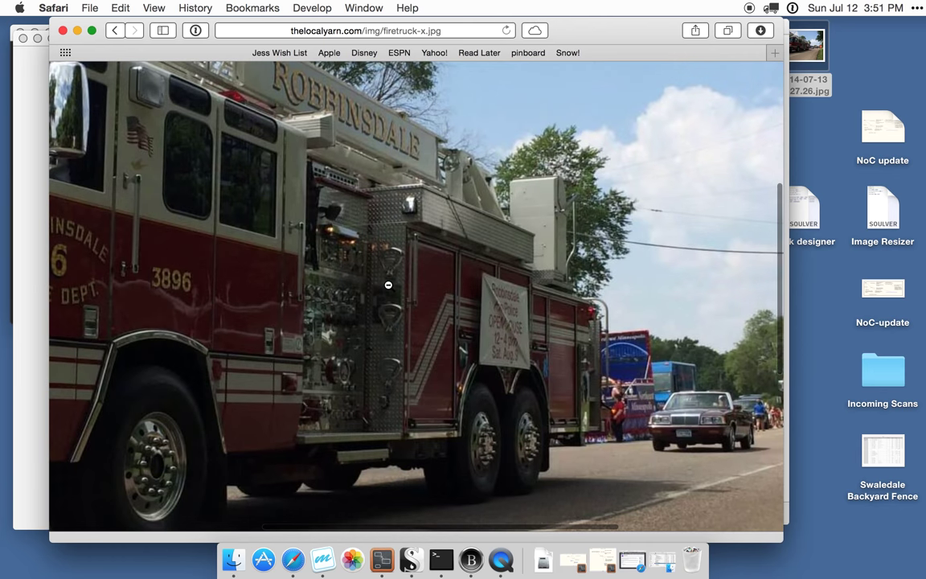
pyautogui.click(387, 284)
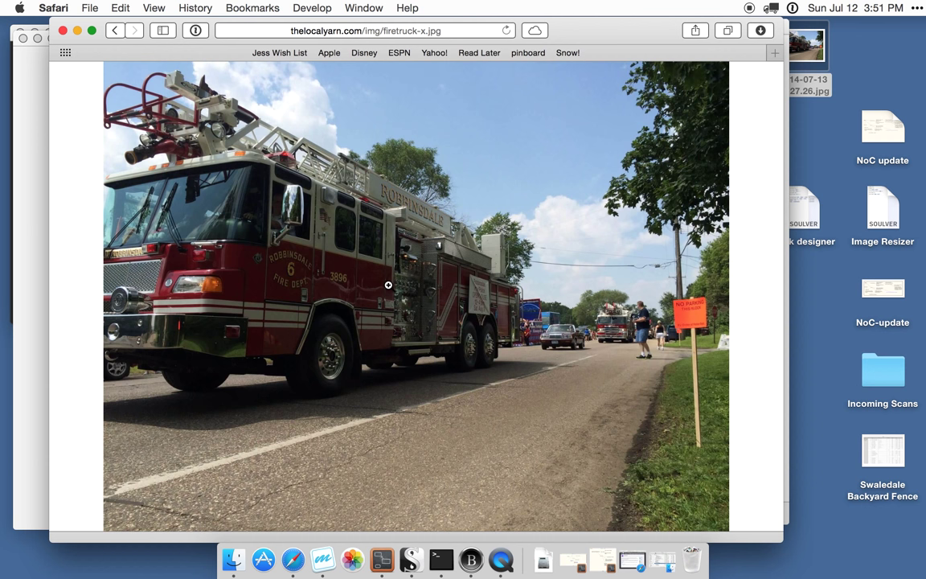